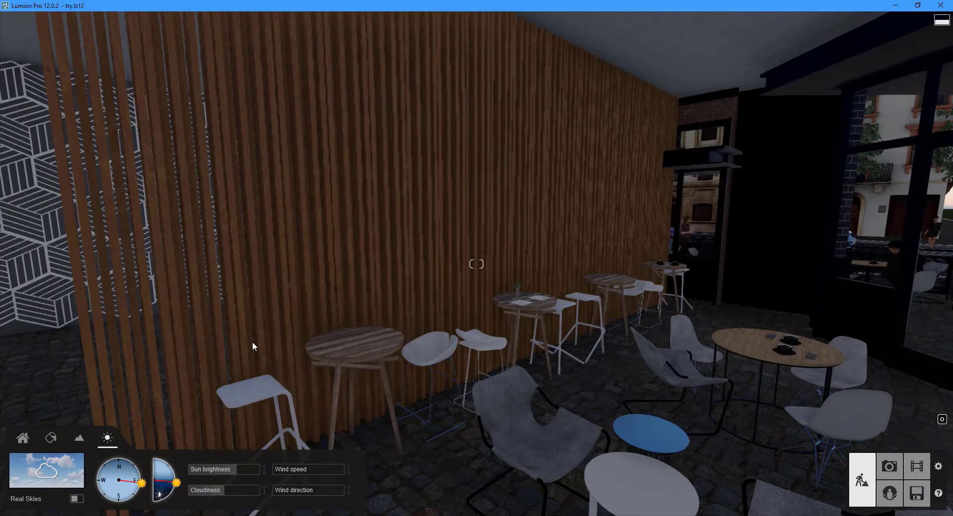
# Step: Place a Line Light on the slatted wooden wall and raise it near the ceiling
pyautogui.click(28, 442)
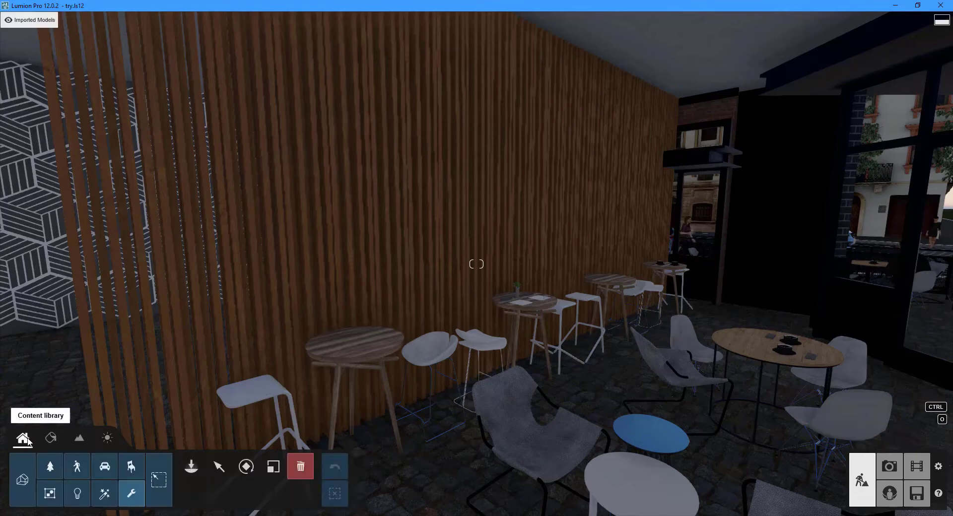
pyautogui.click(78, 494)
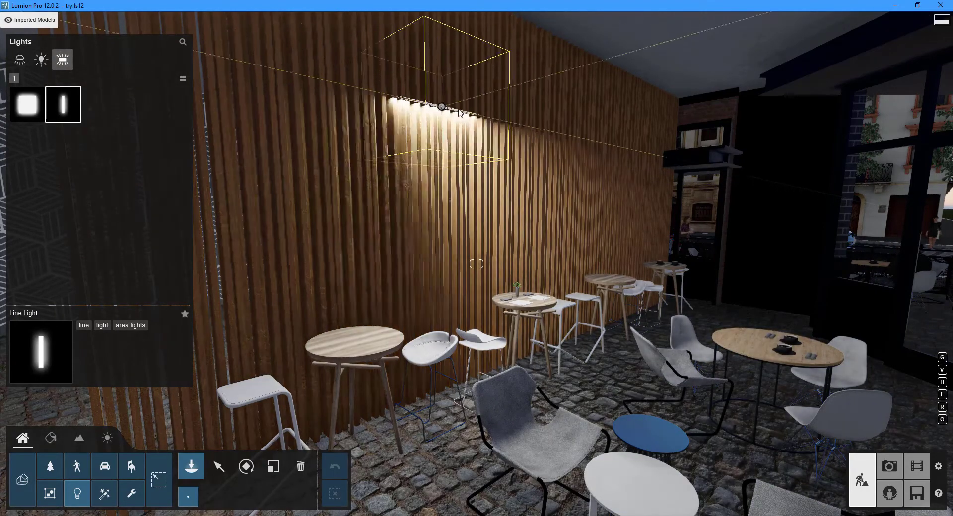
pyautogui.click(491, 116)
pyautogui.moveTo(495, 117); pyautogui.dragTo(509, 103)
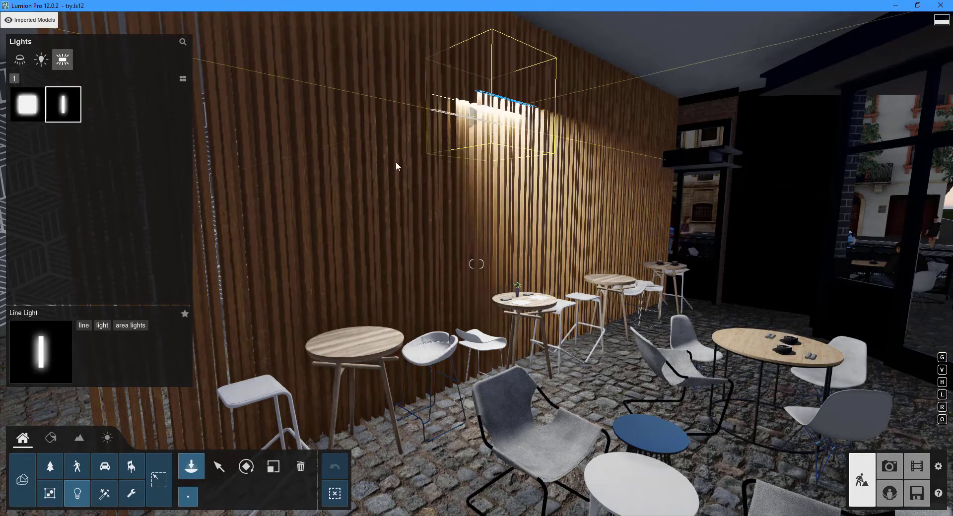
# Step: Resize the line light to 5.0m wide and 0.7m long
pyautogui.click(220, 466)
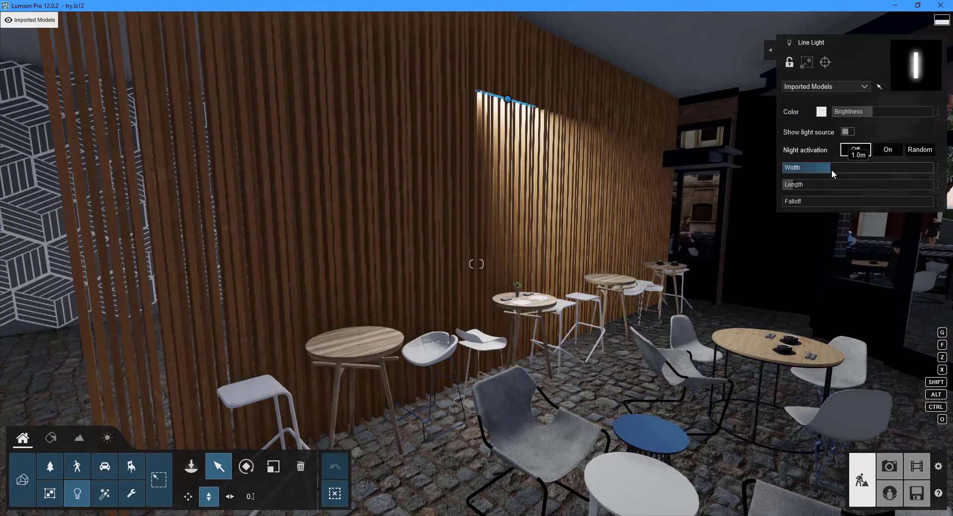
pyautogui.moveTo(832, 169); pyautogui.dragTo(891, 165)
pyautogui.moveTo(800, 183); pyautogui.dragTo(832, 182)
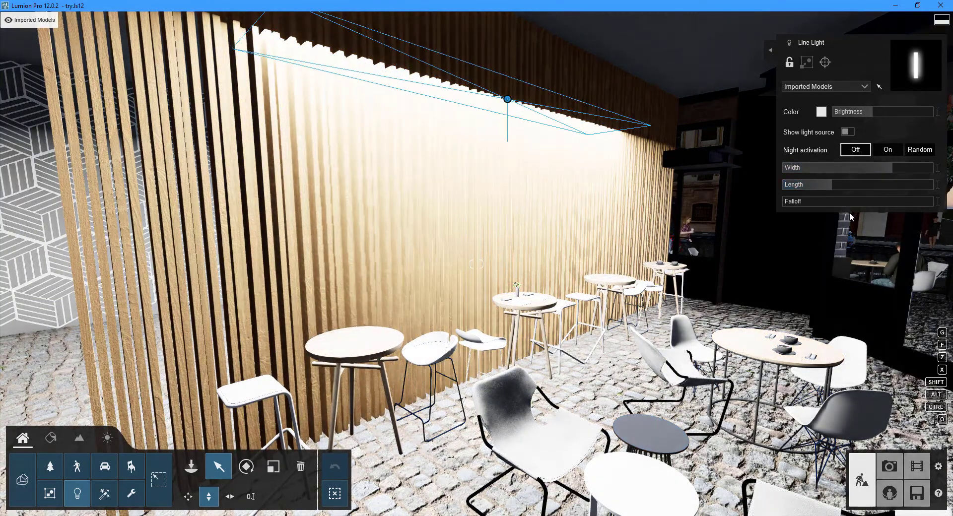
# Step: Give the line light a warm 2800 K colour and brightness 96.3, with its source hidden
pyautogui.click(820, 112)
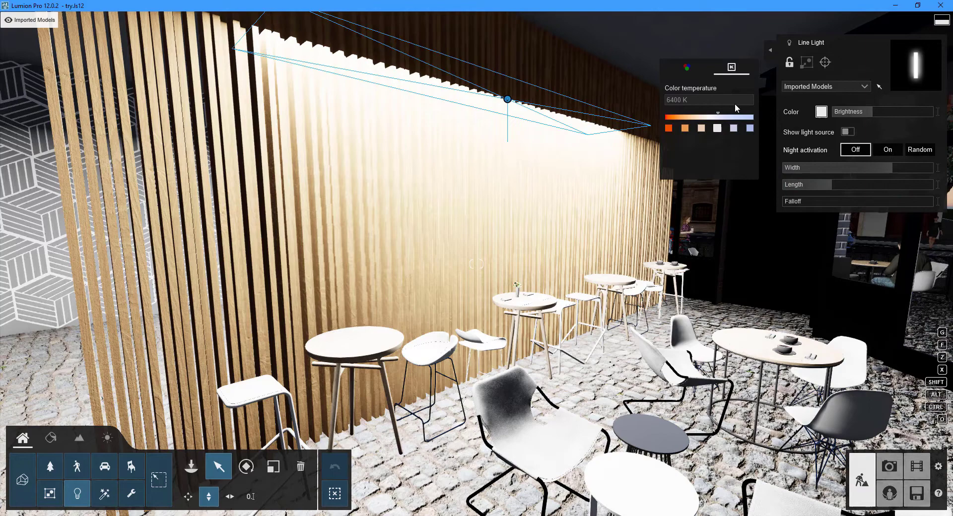
pyautogui.click(687, 129)
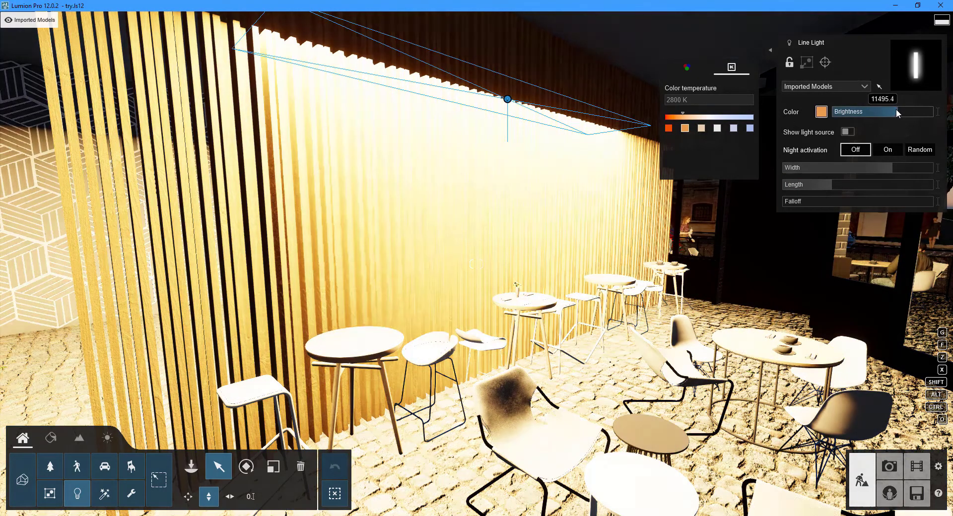
pyautogui.moveTo(895, 110); pyautogui.dragTo(858, 114)
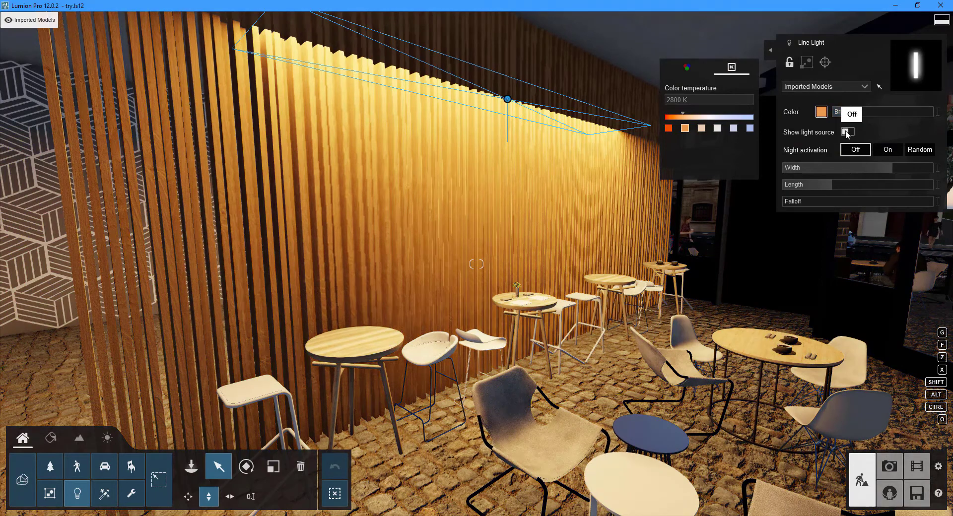
pyautogui.click(847, 132)
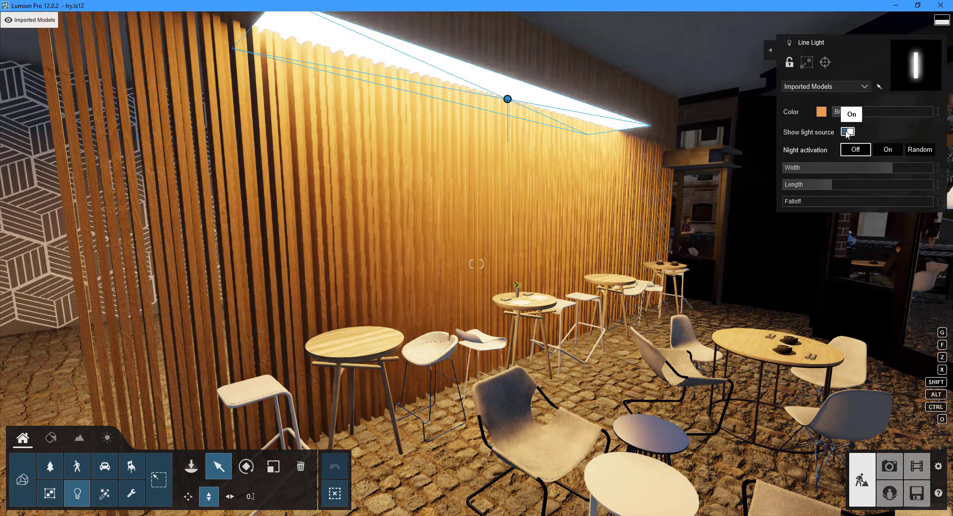
pyautogui.click(847, 132)
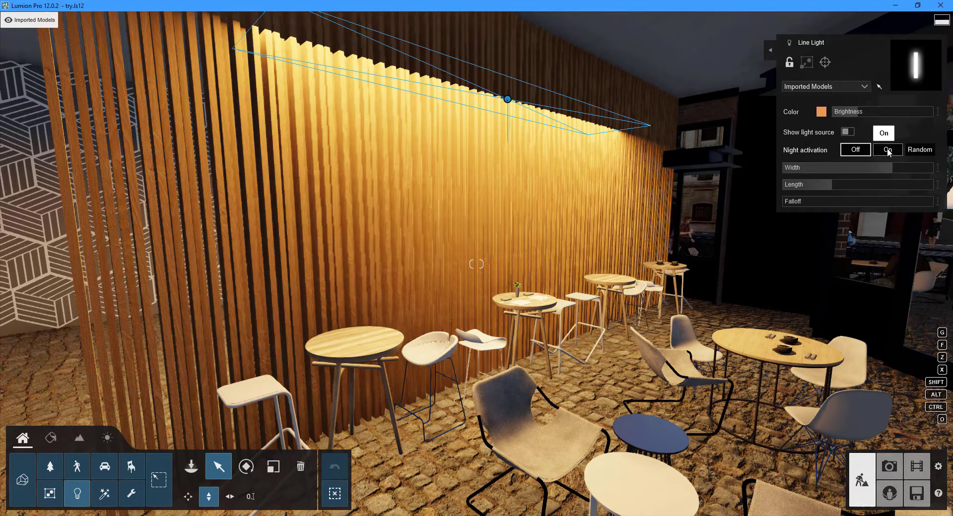
# Step: Lower the sun height to darken the room, then delete the line light from the wall
pyautogui.click(107, 437)
pyautogui.moveTo(179, 486)
pyautogui.mouseDown()
pyautogui.moveTo(177, 464)
pyautogui.moveTo(176, 481)
pyautogui.mouseUp()
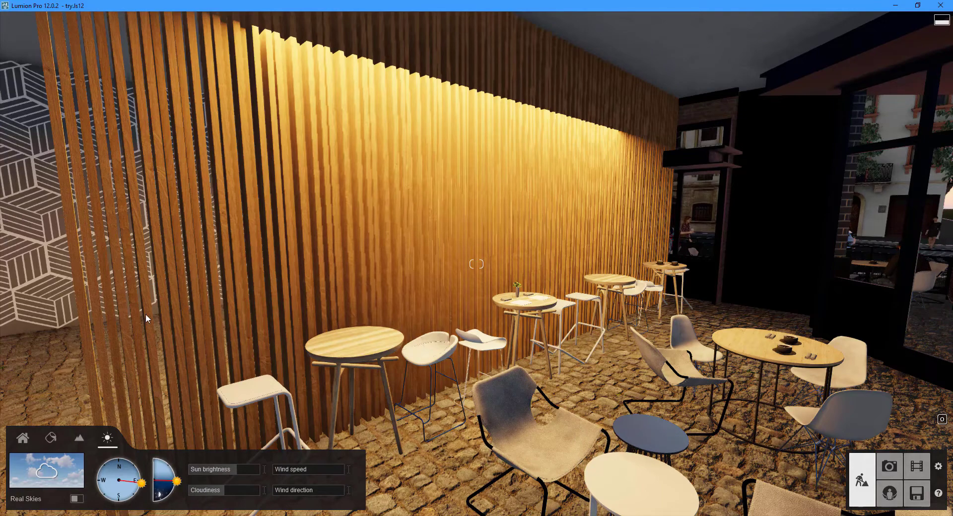
pyautogui.click(23, 438)
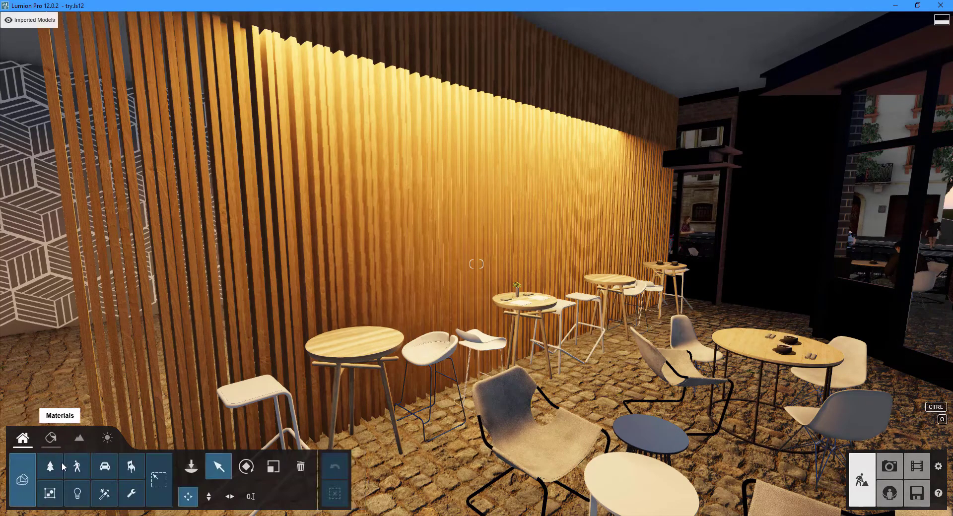
pyautogui.click(77, 493)
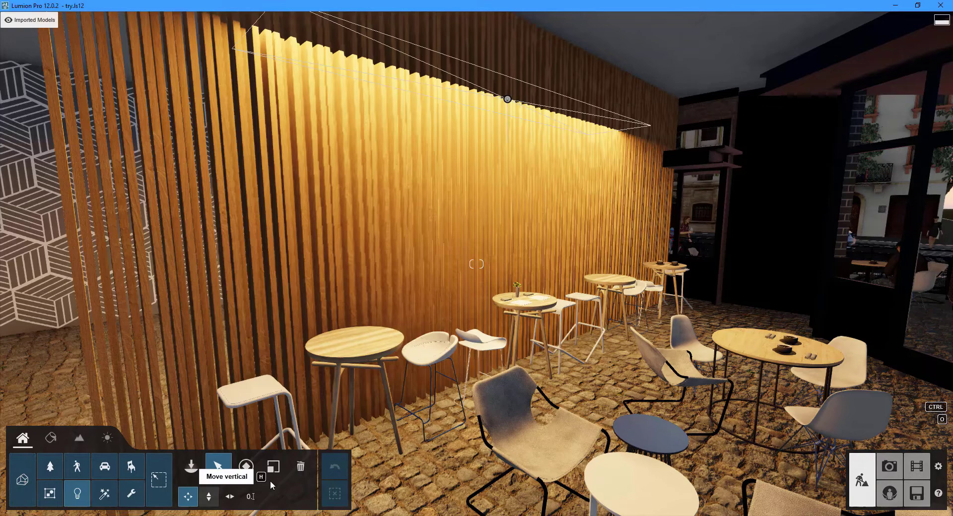
pyautogui.click(302, 467)
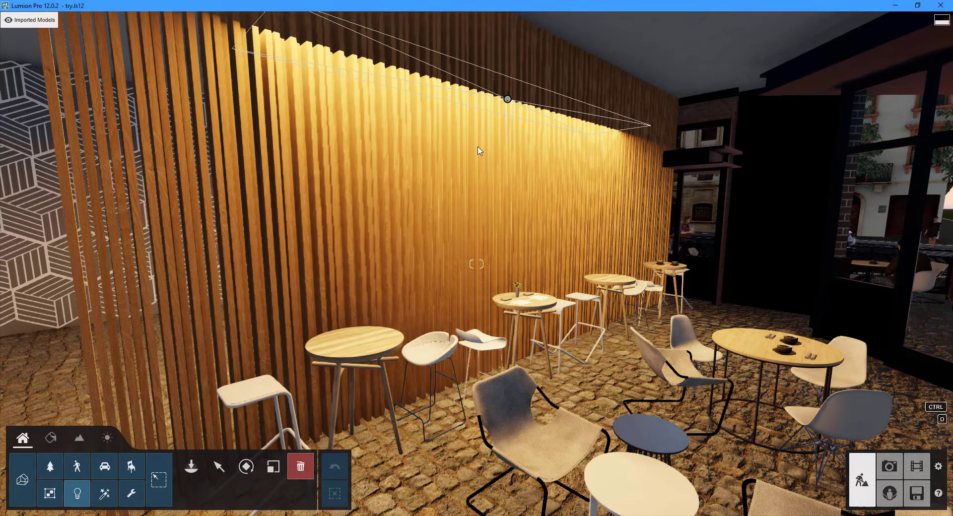
pyautogui.click(508, 99)
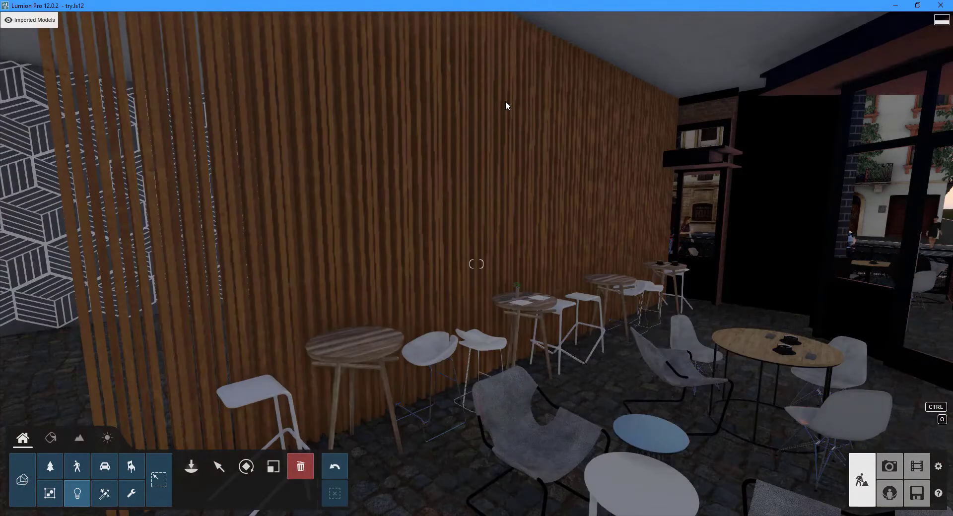
# Step: Place an omni light in front of the wooden wall and reposition it by 0.72m
pyautogui.click(83, 498)
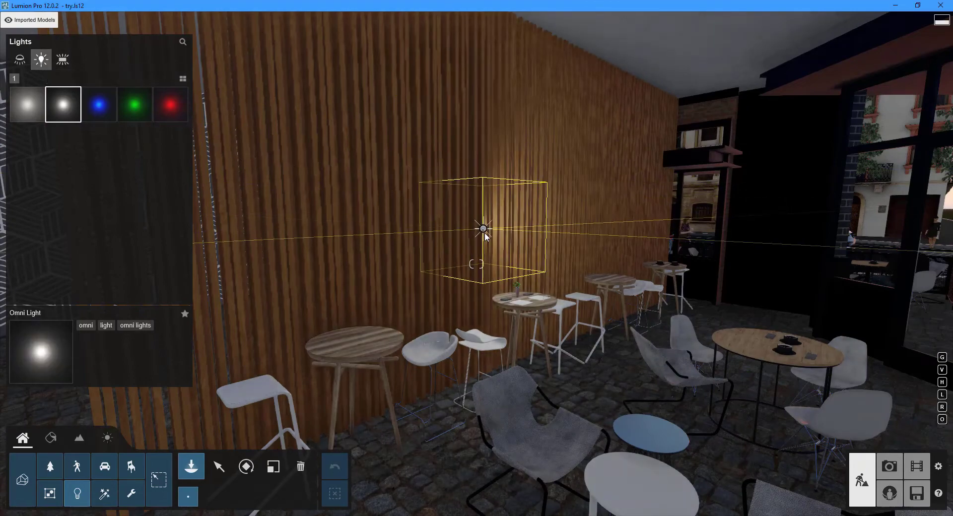
pyautogui.click(485, 236)
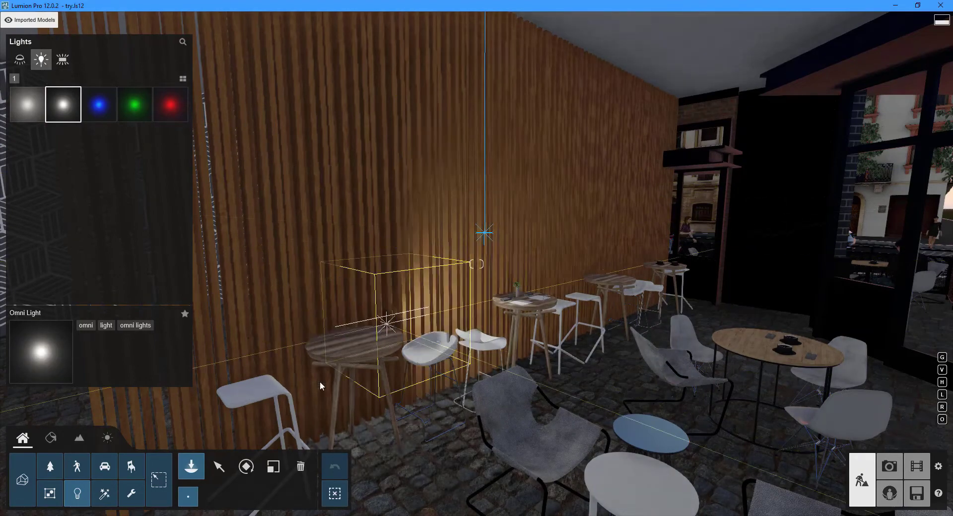
pyautogui.click(219, 466)
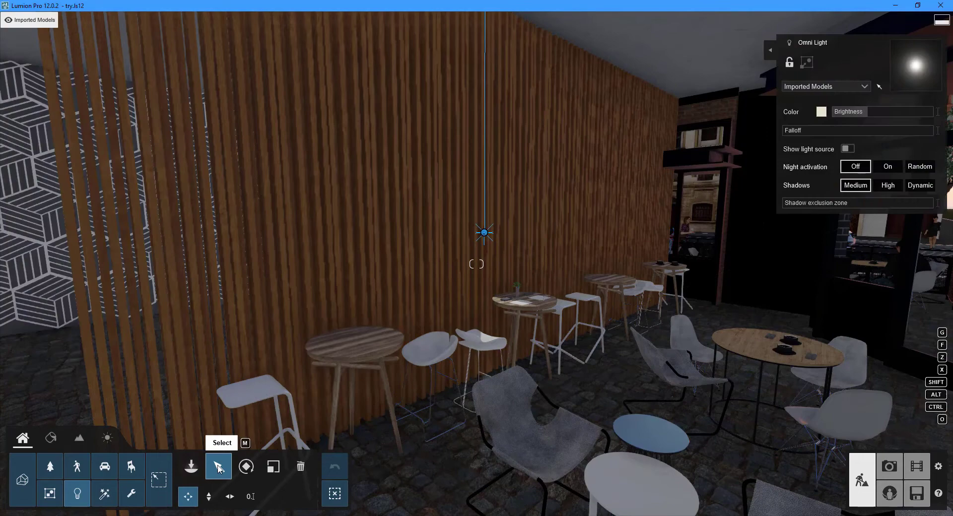
pyautogui.press('z')
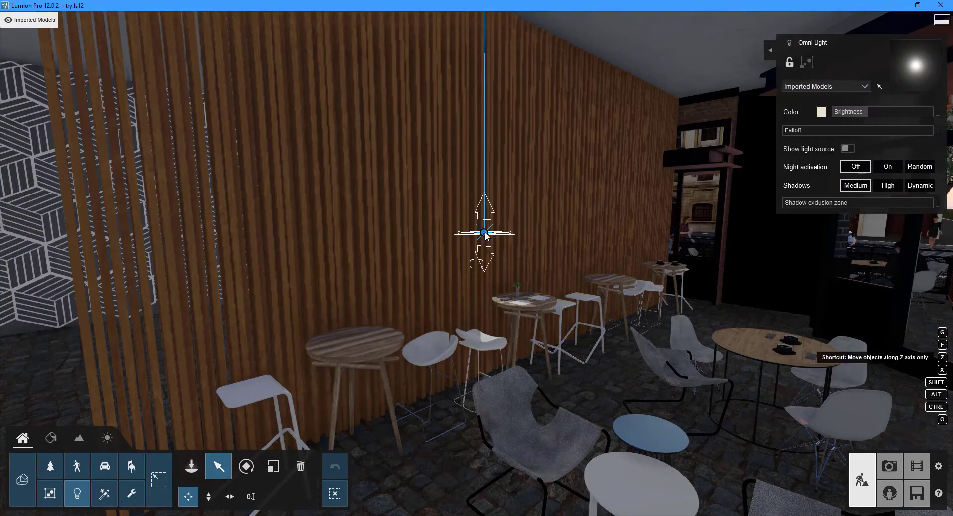
pyautogui.moveTo(480, 234); pyautogui.dragTo(514, 239)
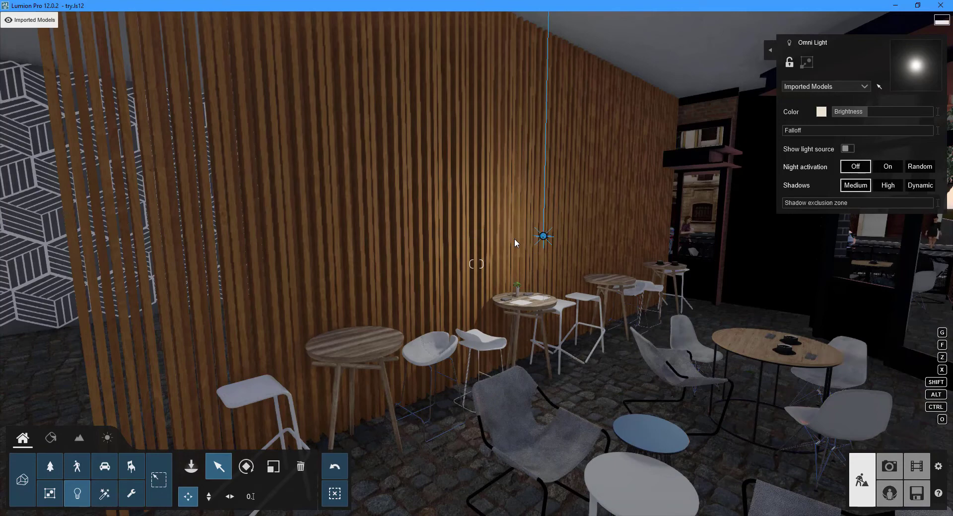
# Step: Make the omni light warm yellow and brighter, adjust falloff, and set High shadows with a small exclusion zone
pyautogui.click(822, 111)
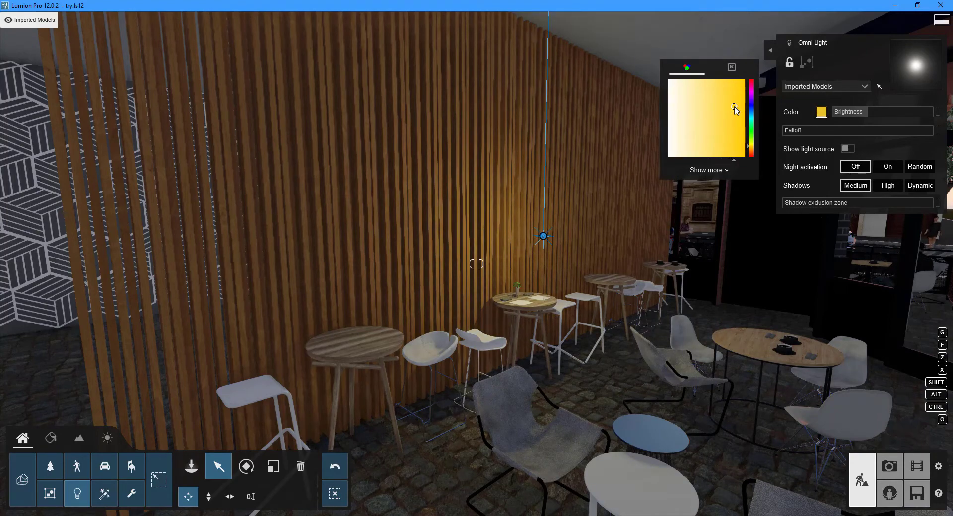
pyautogui.moveTo(873, 111)
pyautogui.mouseDown()
pyautogui.moveTo(892, 110)
pyautogui.moveTo(880, 115)
pyautogui.mouseUp()
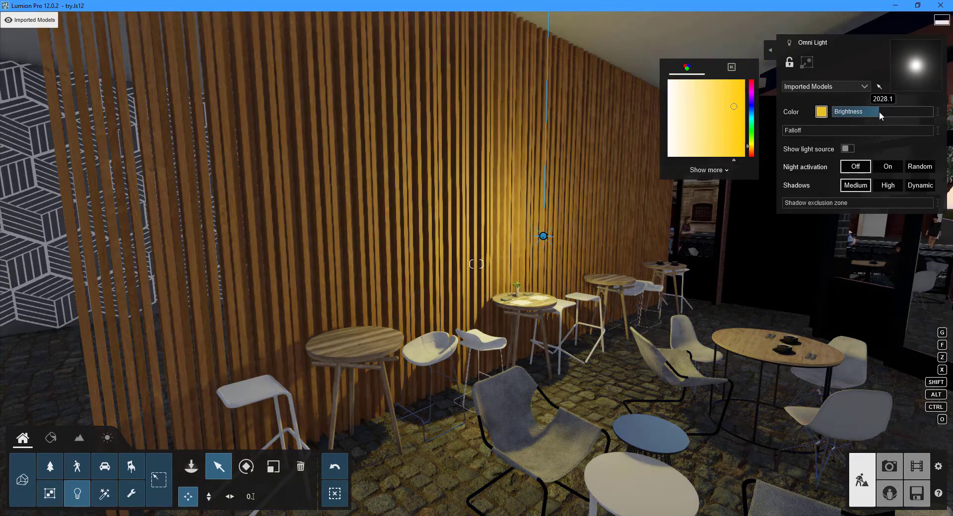
pyautogui.moveTo(794, 130)
pyautogui.mouseDown()
pyautogui.moveTo(836, 125)
pyautogui.moveTo(782, 130)
pyautogui.mouseUp()
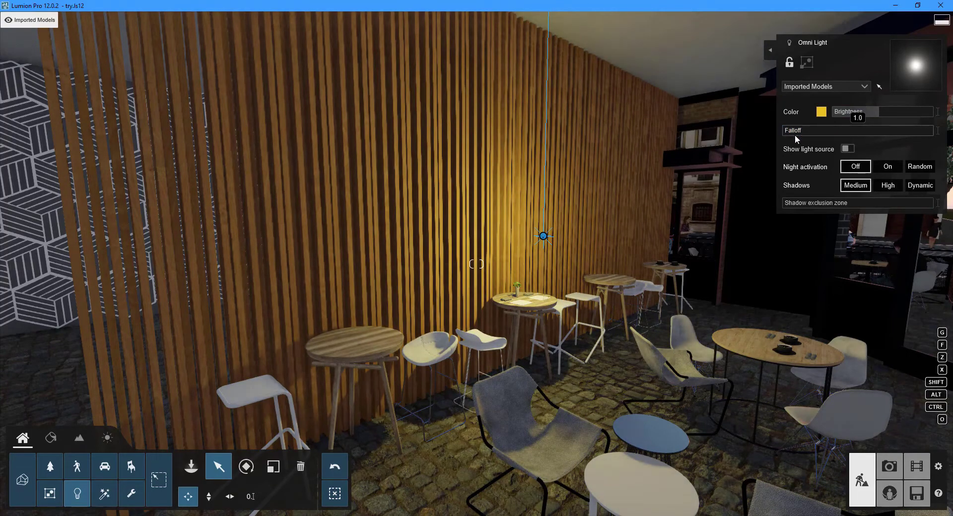
pyautogui.click(889, 186)
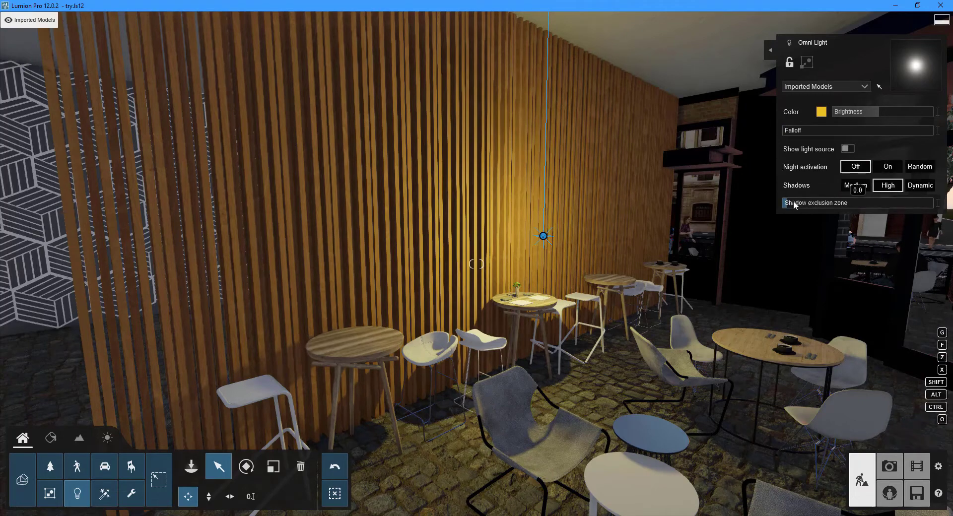
pyautogui.moveTo(795, 204); pyautogui.dragTo(830, 204)
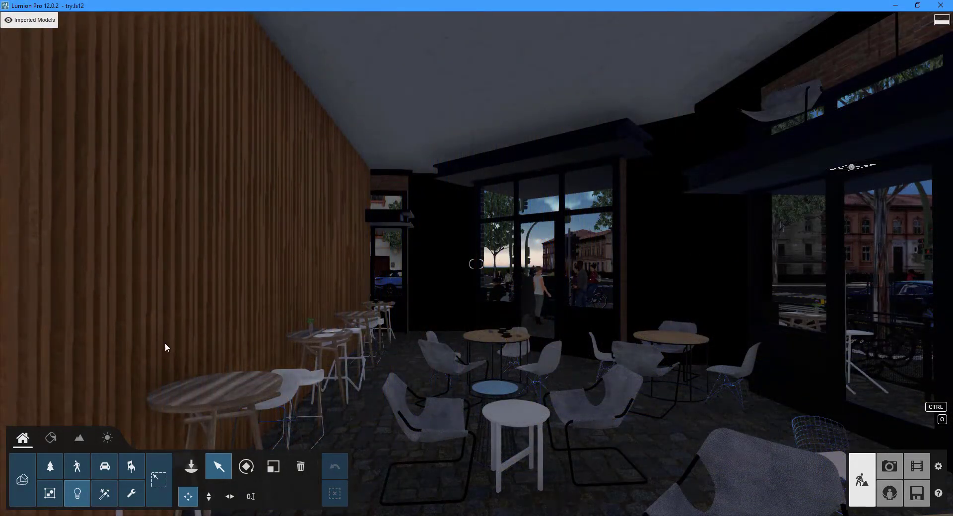
# Step: Place a Lamp12 spotlight on the café ceiling and narrow its cone angle to 33.3°
pyautogui.click(73, 491)
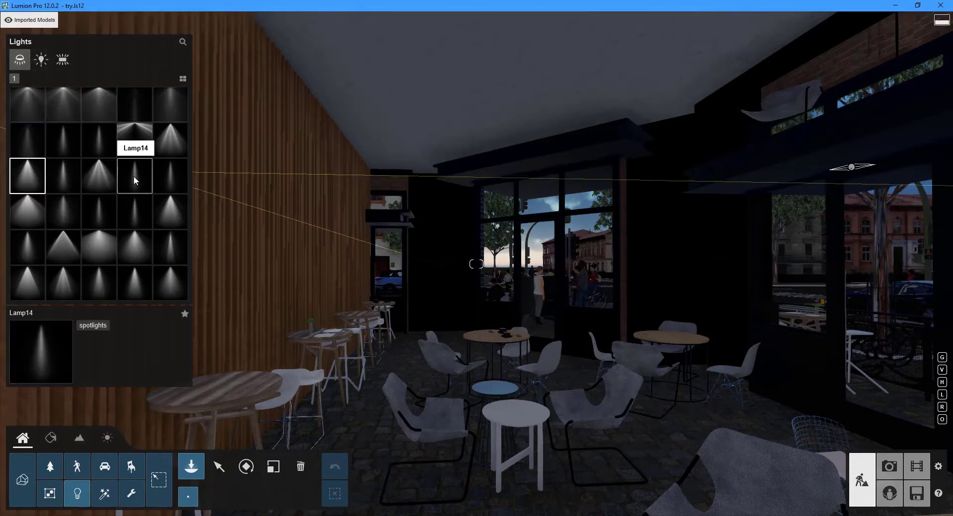
pyautogui.click(75, 177)
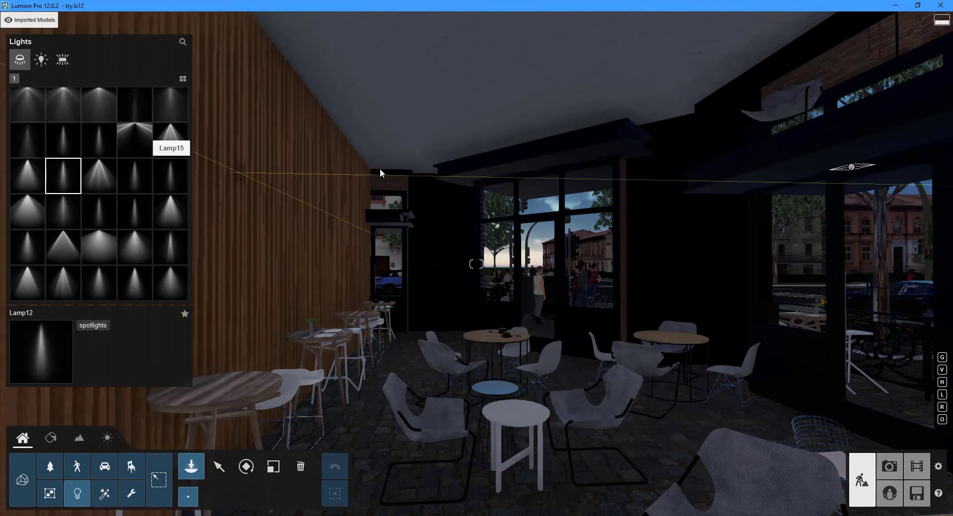
pyautogui.click(498, 73)
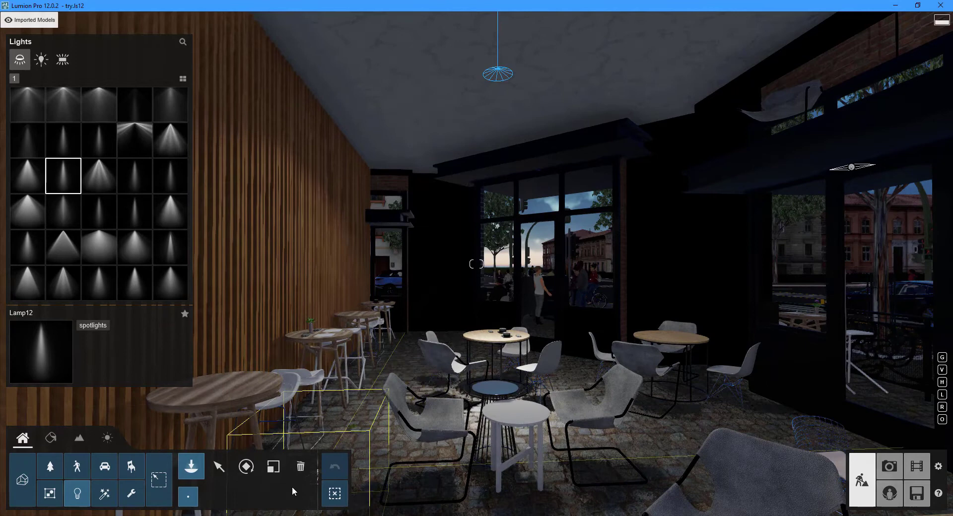
pyautogui.click(218, 469)
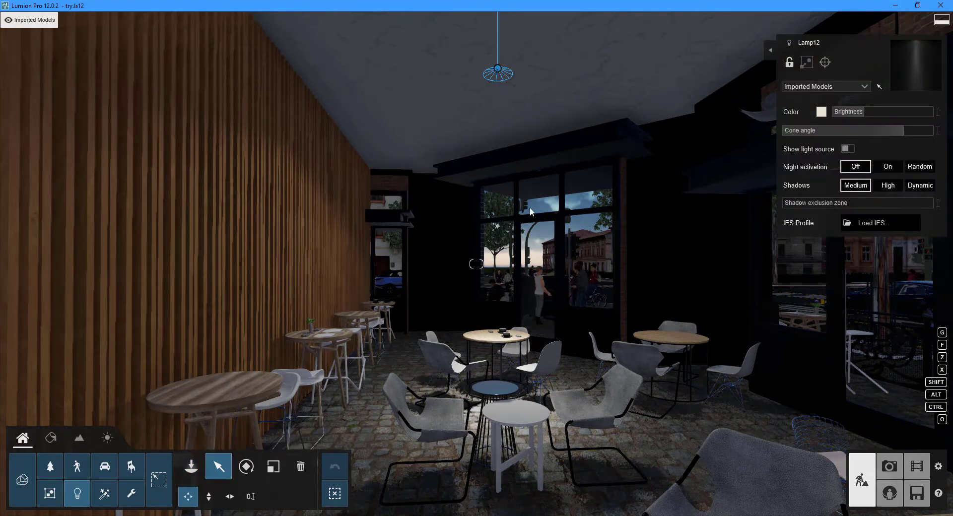
pyautogui.moveTo(899, 130); pyautogui.dragTo(872, 133)
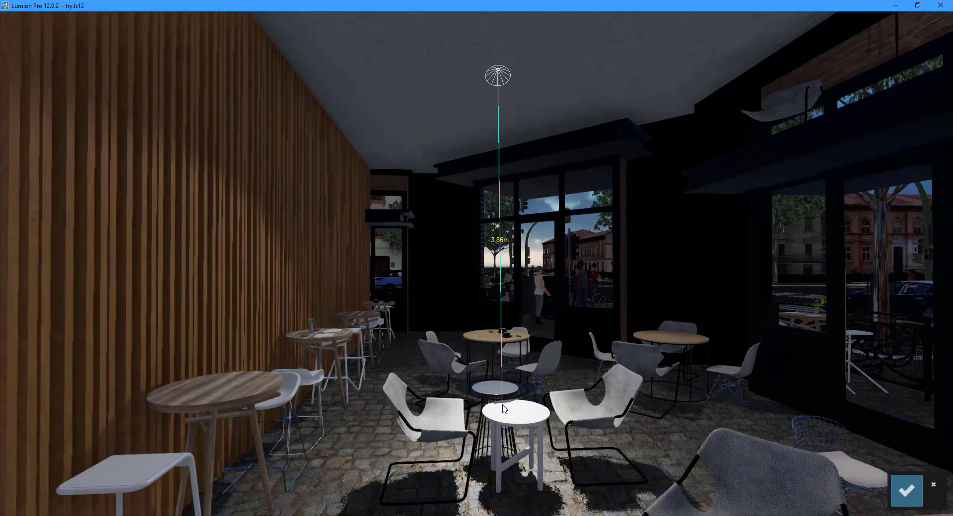
# Step: Confirm the spotlight's aim and load the JellyFish.IES light profile onto it
pyautogui.click(906, 491)
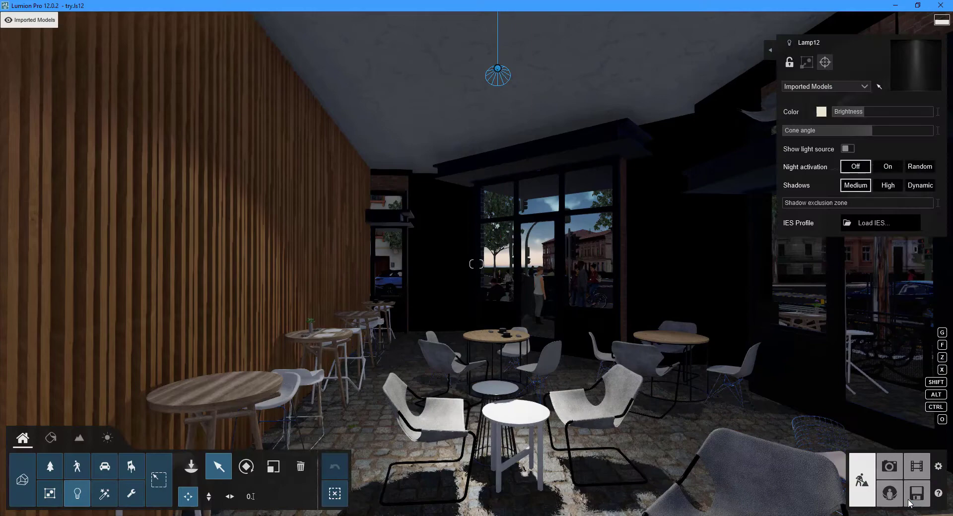
pyautogui.click(851, 223)
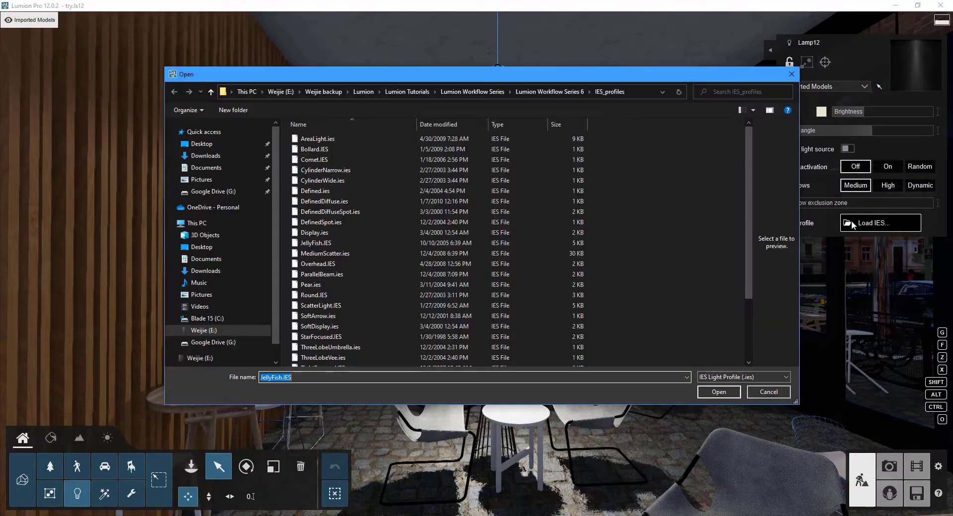
pyautogui.doubleClick(316, 243)
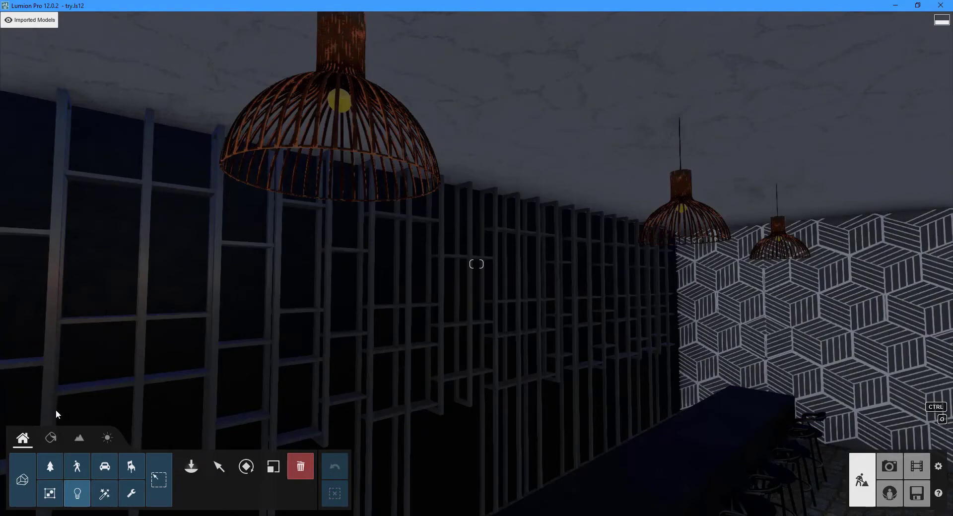
# Step: Raise the pendant lamp bulb material's emissiveness to 3.3 so the bulbs glow white
pyautogui.click(50, 439)
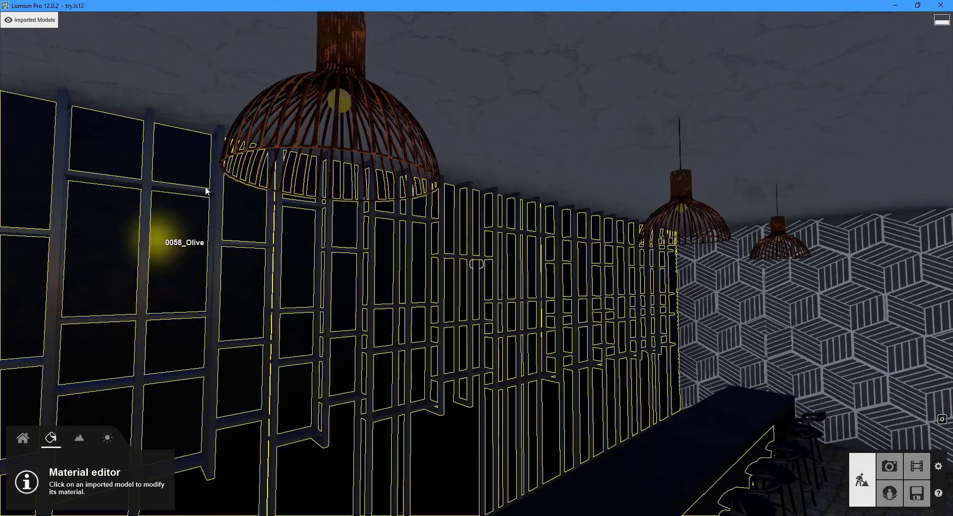
pyautogui.click(336, 103)
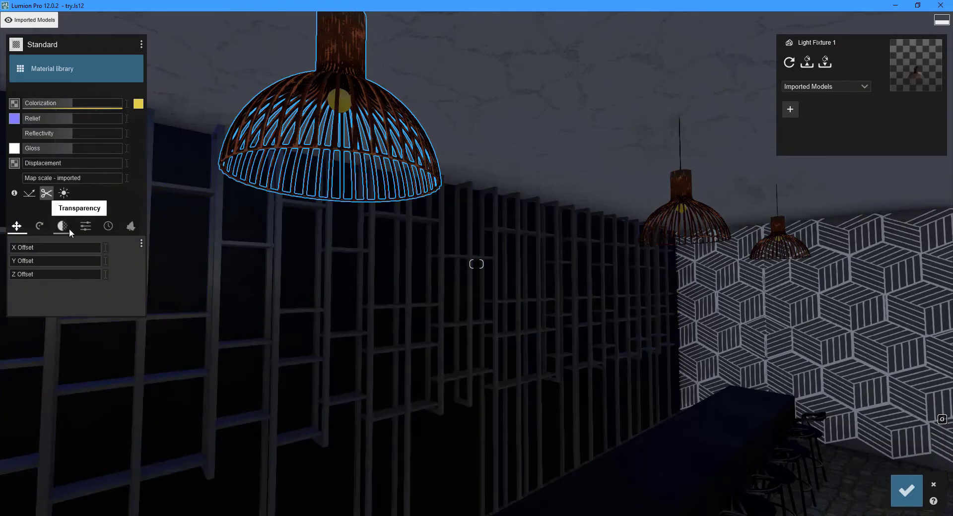
pyautogui.click(85, 227)
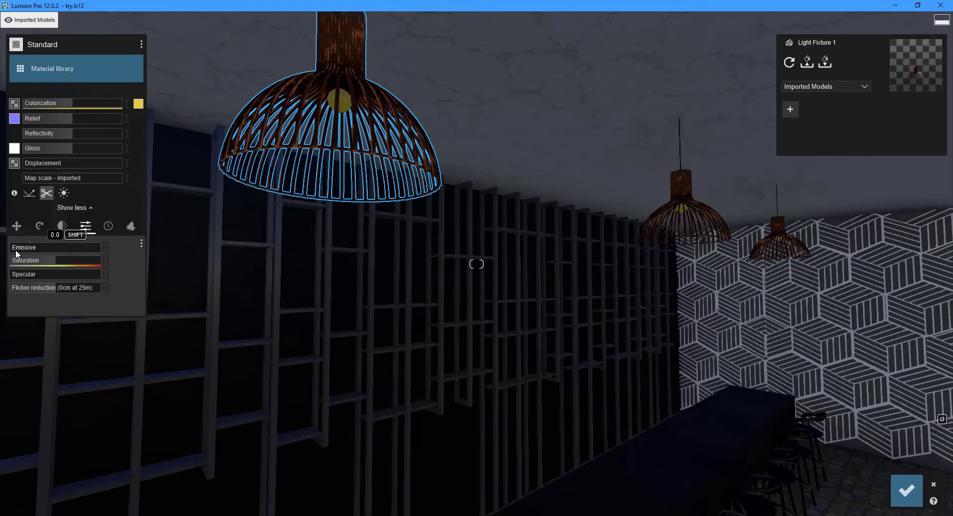
pyautogui.moveTo(14, 248); pyautogui.dragTo(37, 246)
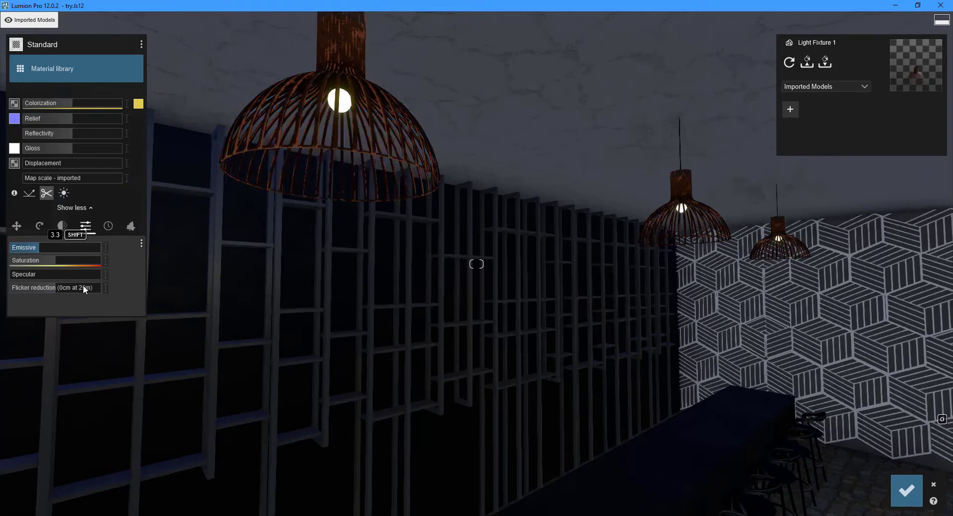
pyautogui.click(906, 492)
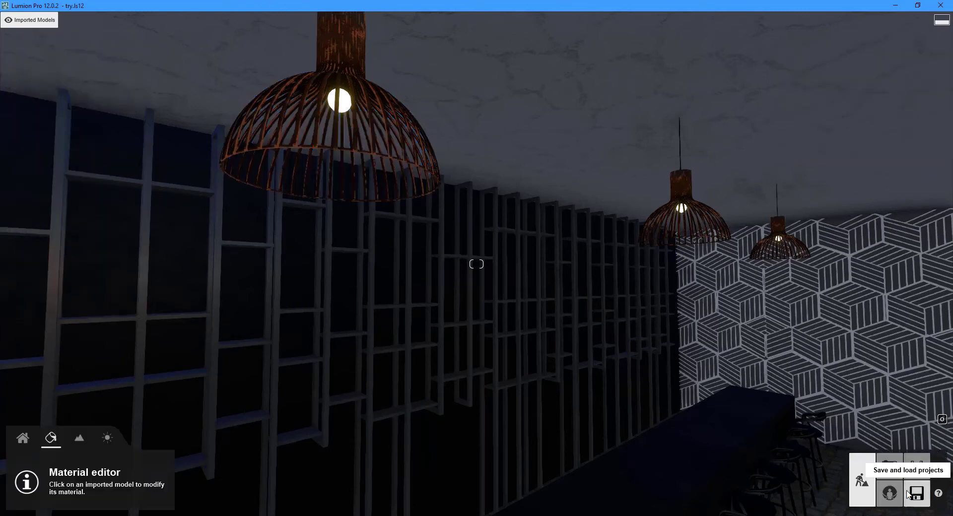